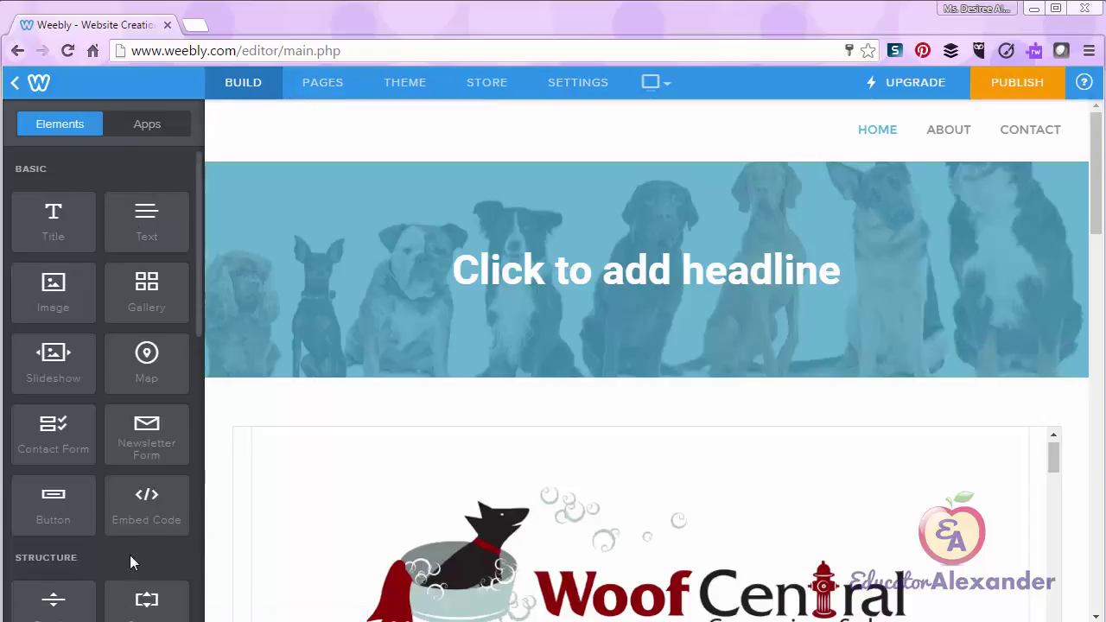
- Glance at the site's page list, then return to the Elements panel and the logo display options
left_click(331, 90)
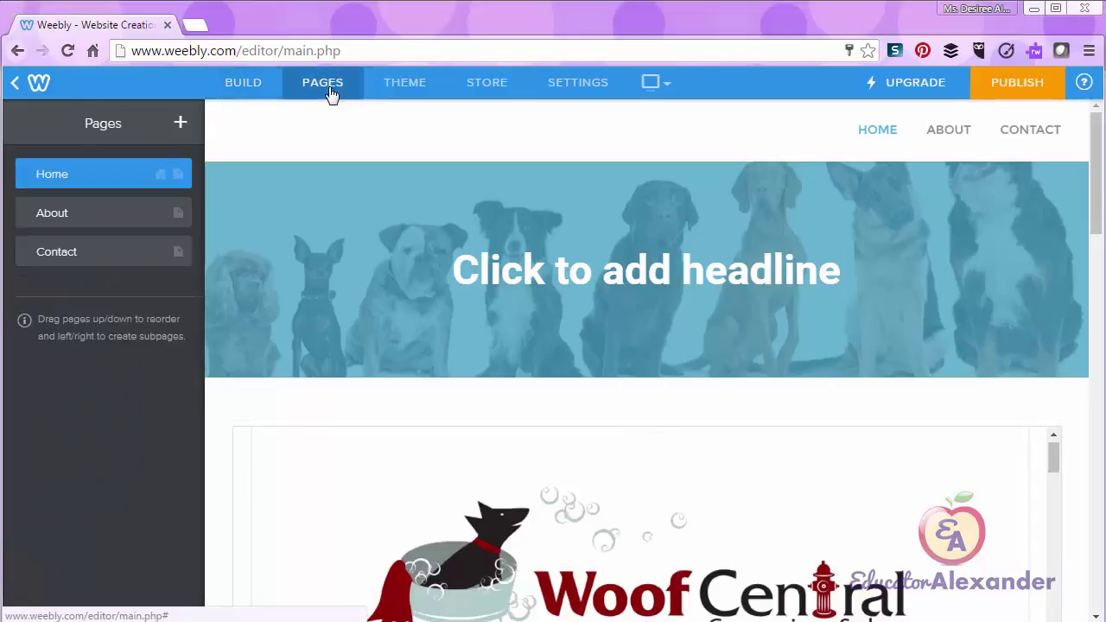
left_click(244, 87)
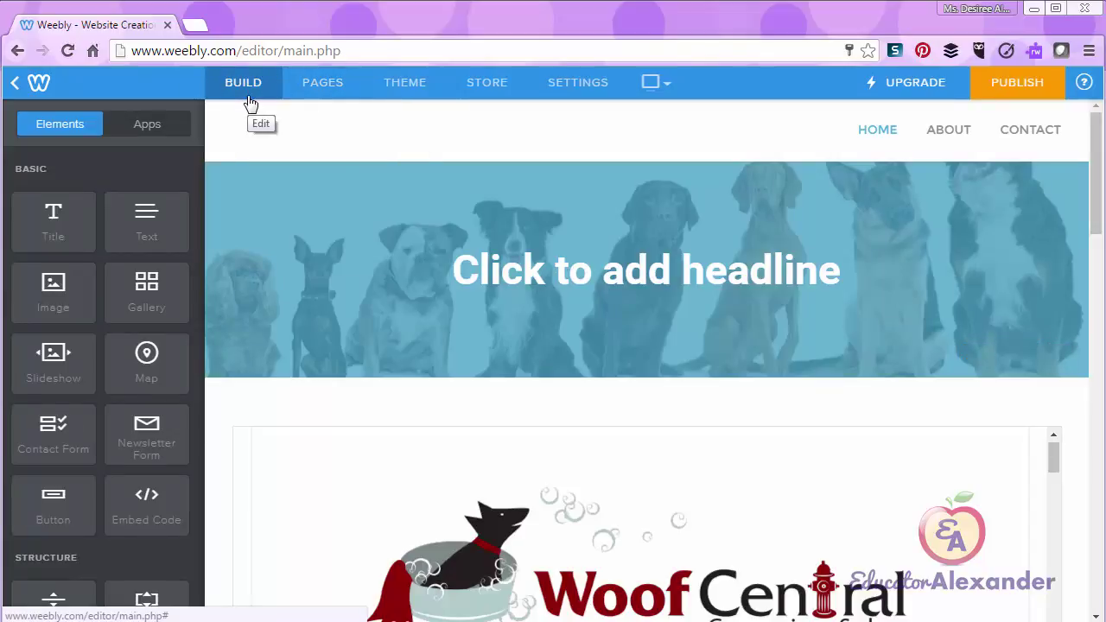
left_click(246, 134)
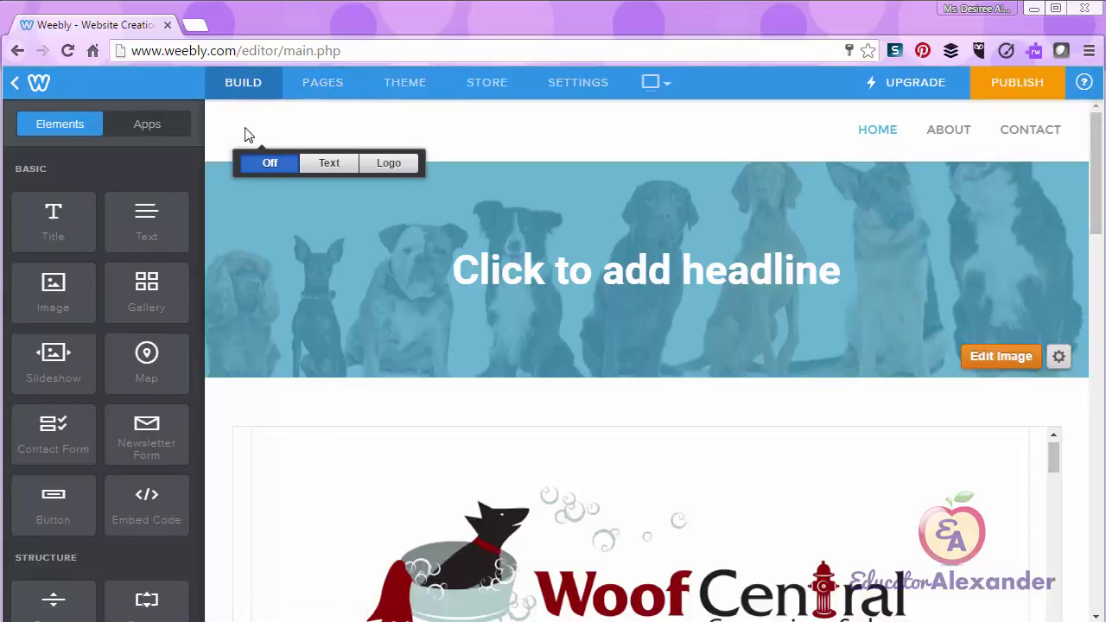
- Switch the device preview to Mobile and scroll through the phone-sized Home page
left_click(660, 83)
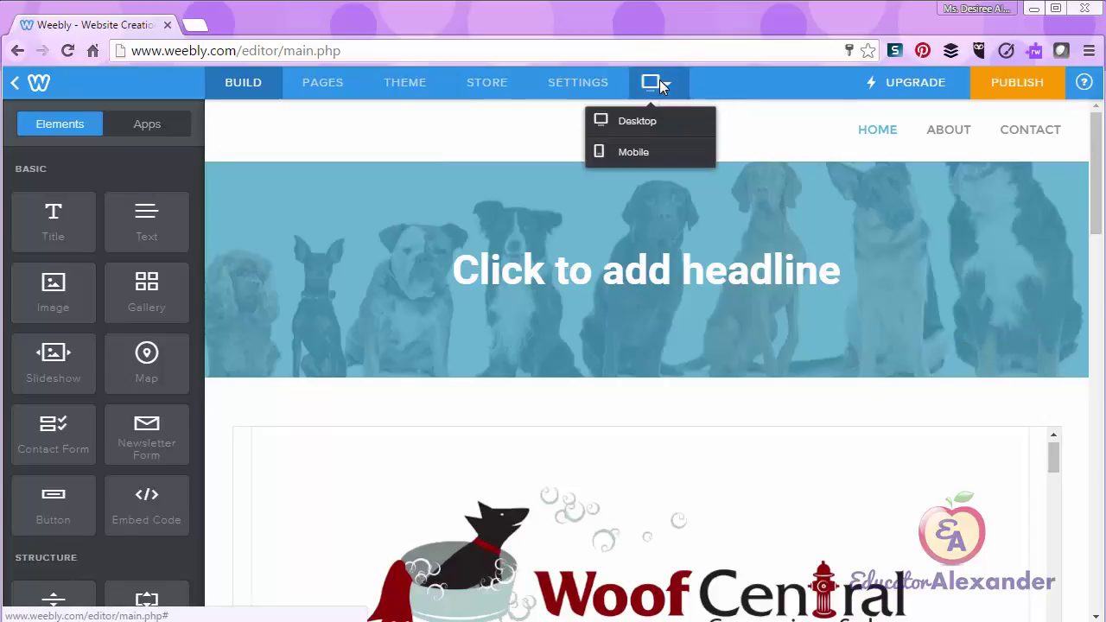
left_click(640, 166)
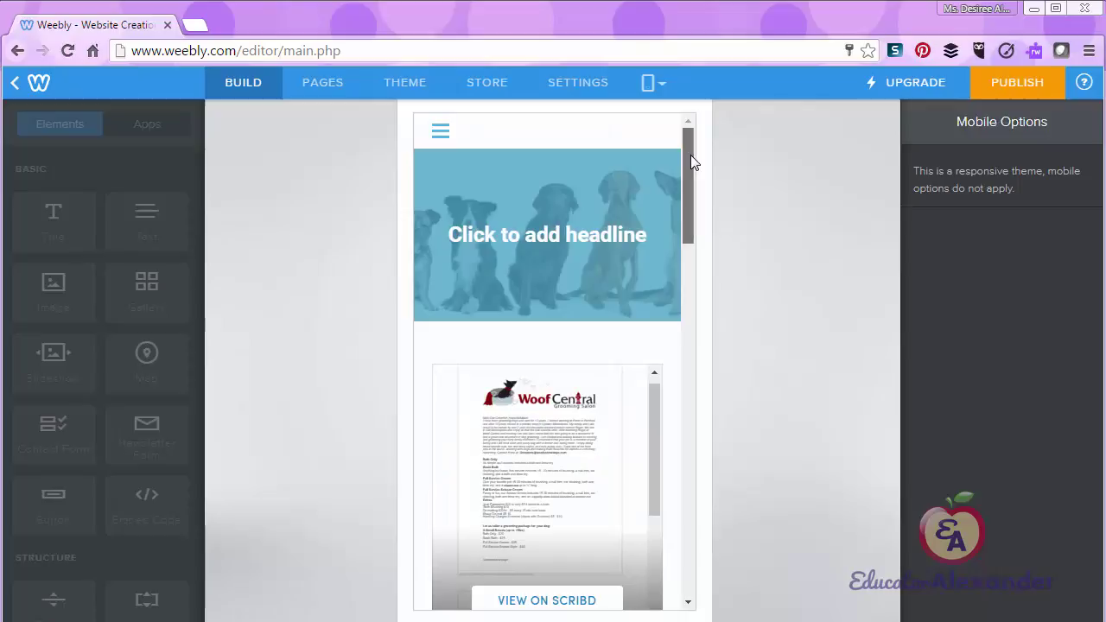
left_click_drag(691, 155, 694, 129)
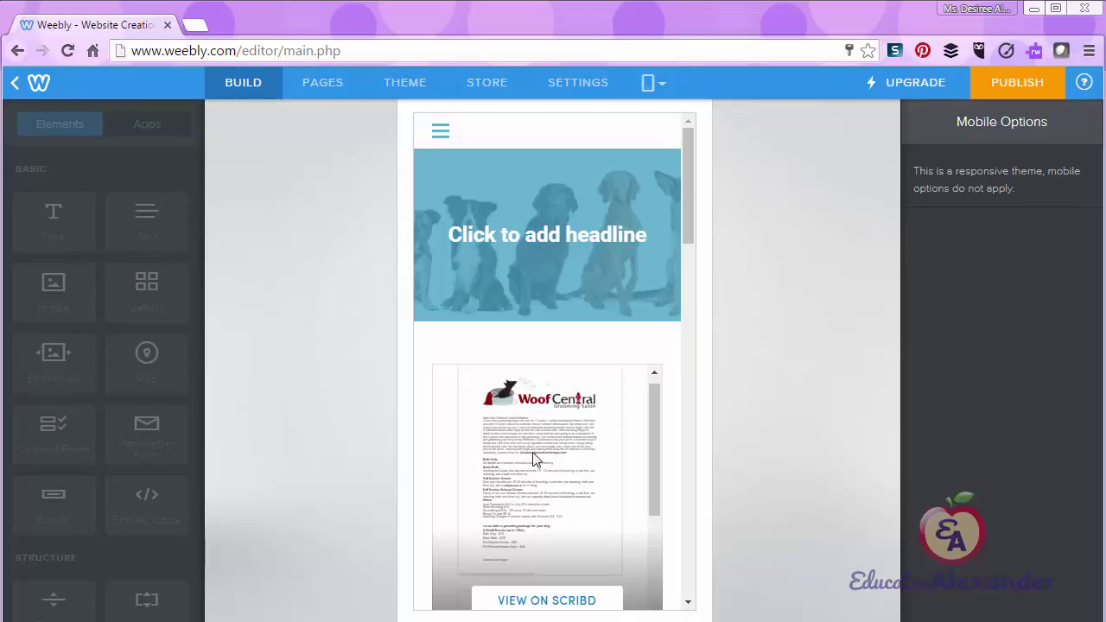
left_click_drag(689, 232, 701, 314)
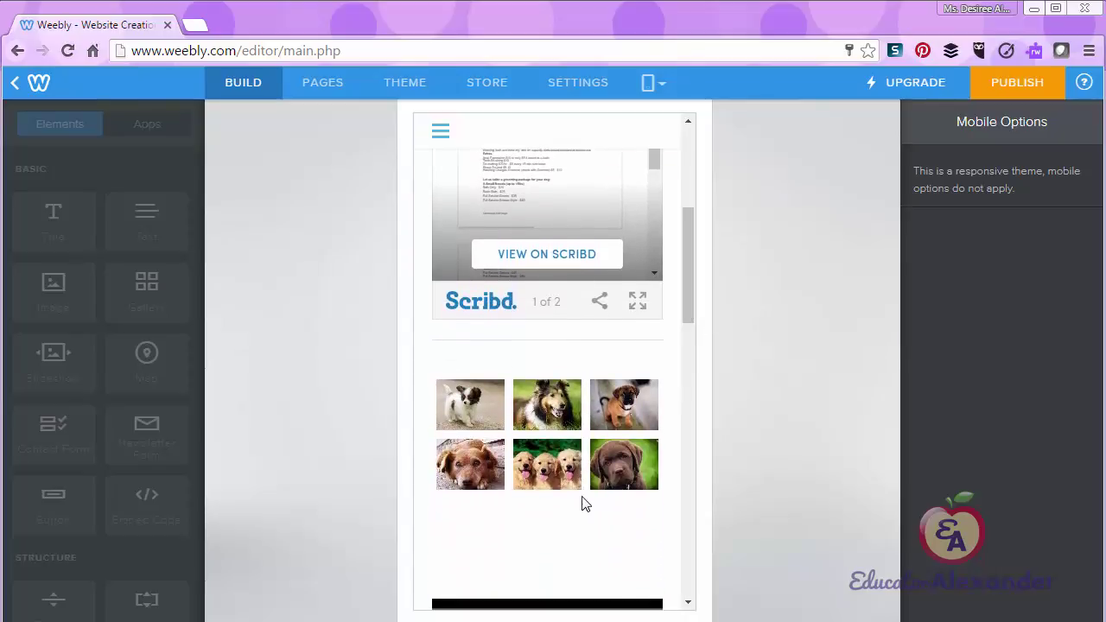
left_click_drag(687, 292, 702, 128)
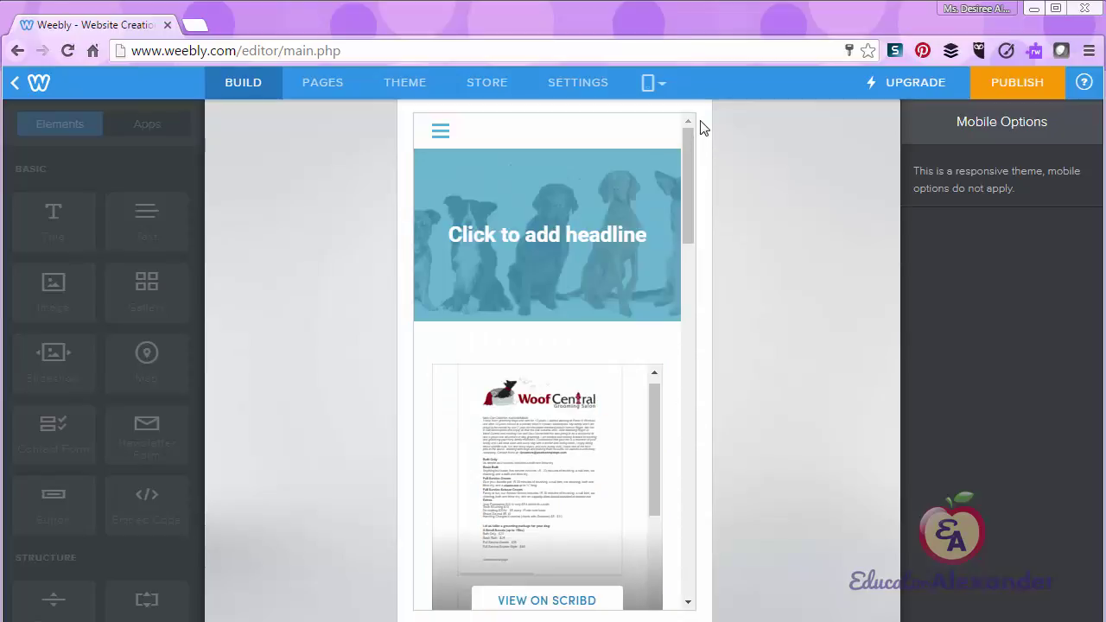
- Return to the desktop layout and go through Contact to the About page
left_click(247, 83)
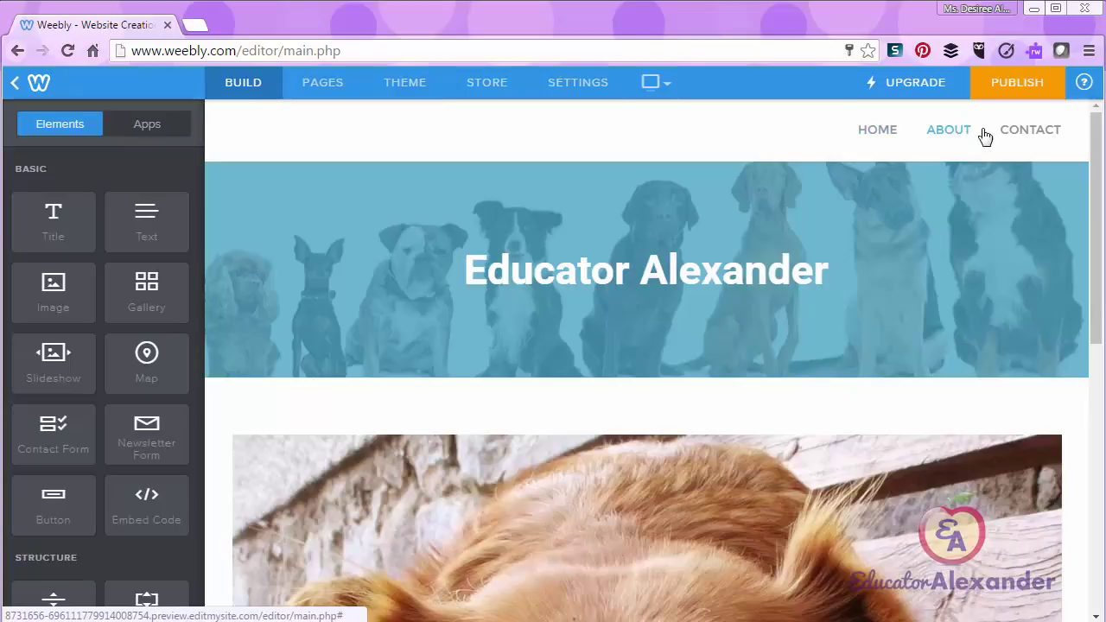
left_click(1041, 132)
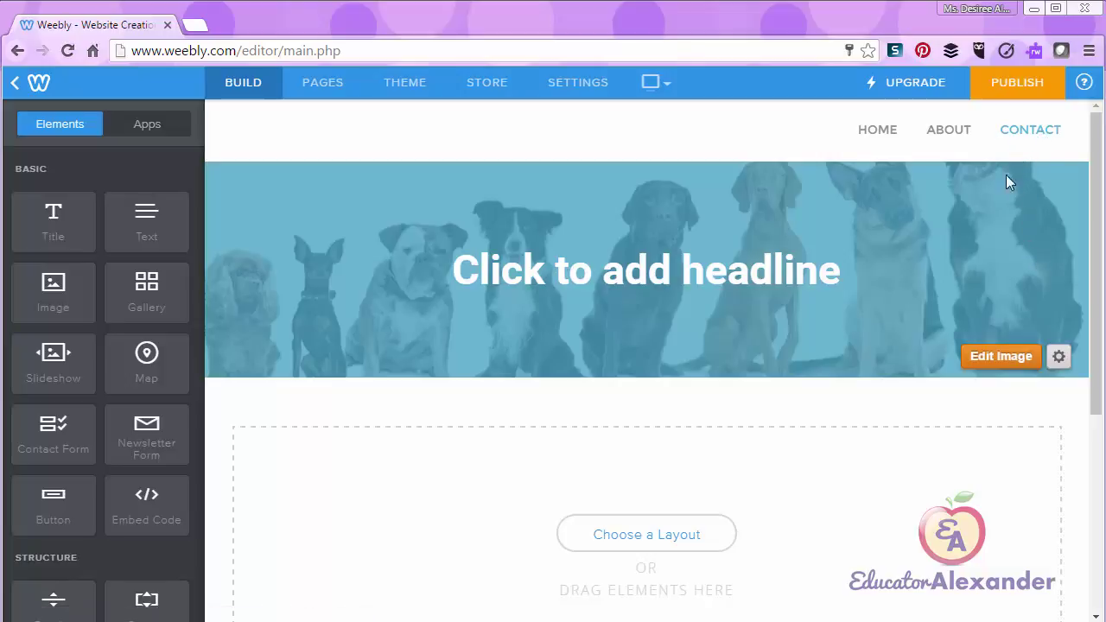
left_click(950, 131)
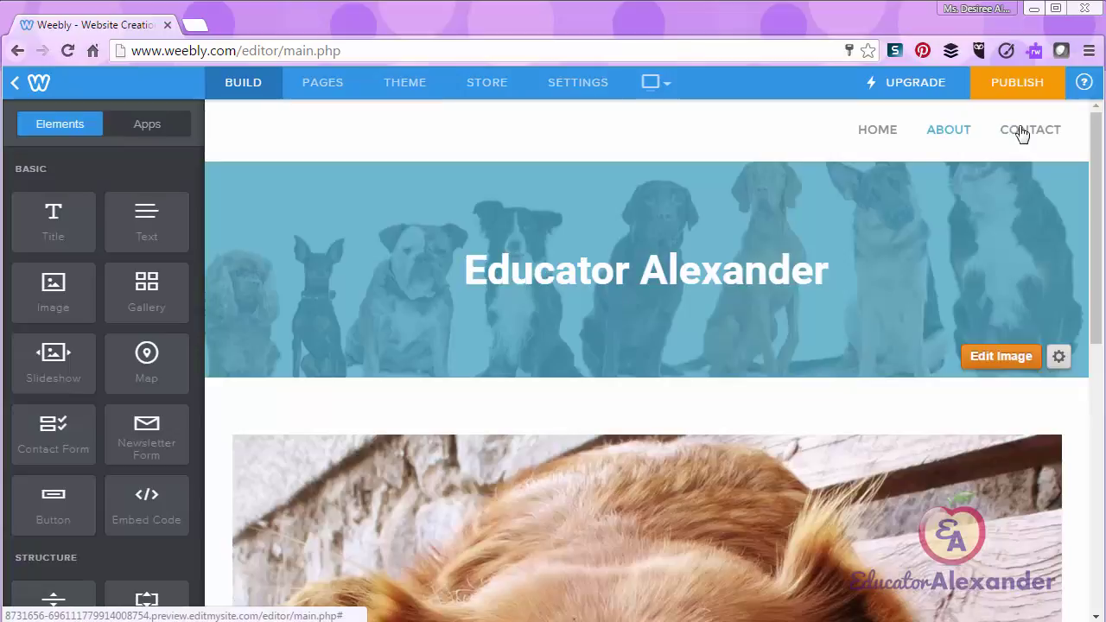
left_click_drag(1098, 132, 1093, 368)
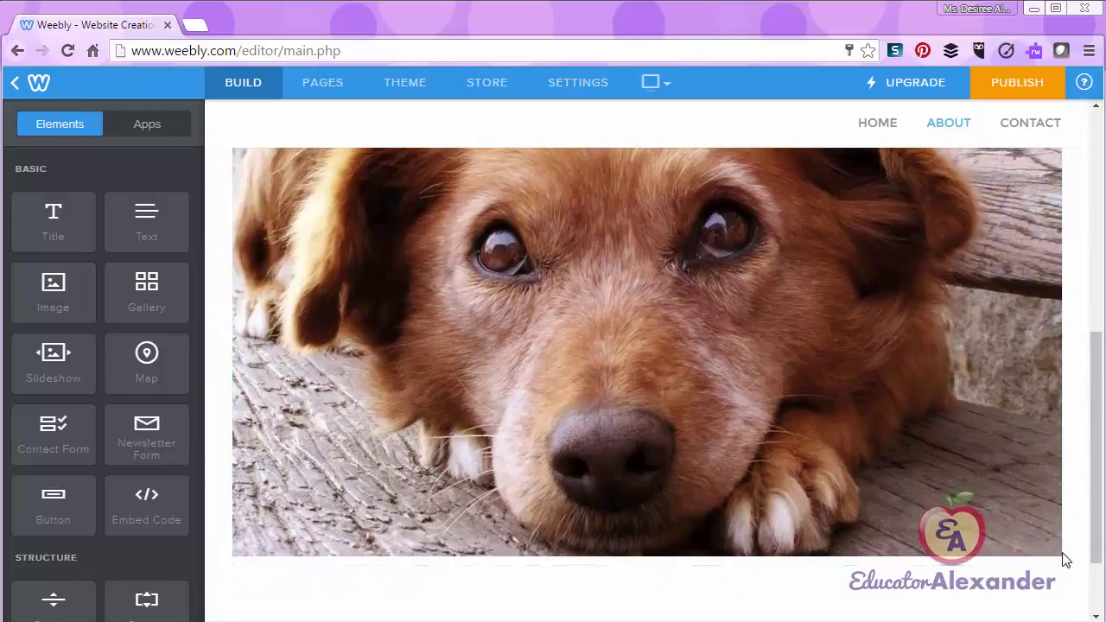
left_click_drag(1061, 559, 733, 212)
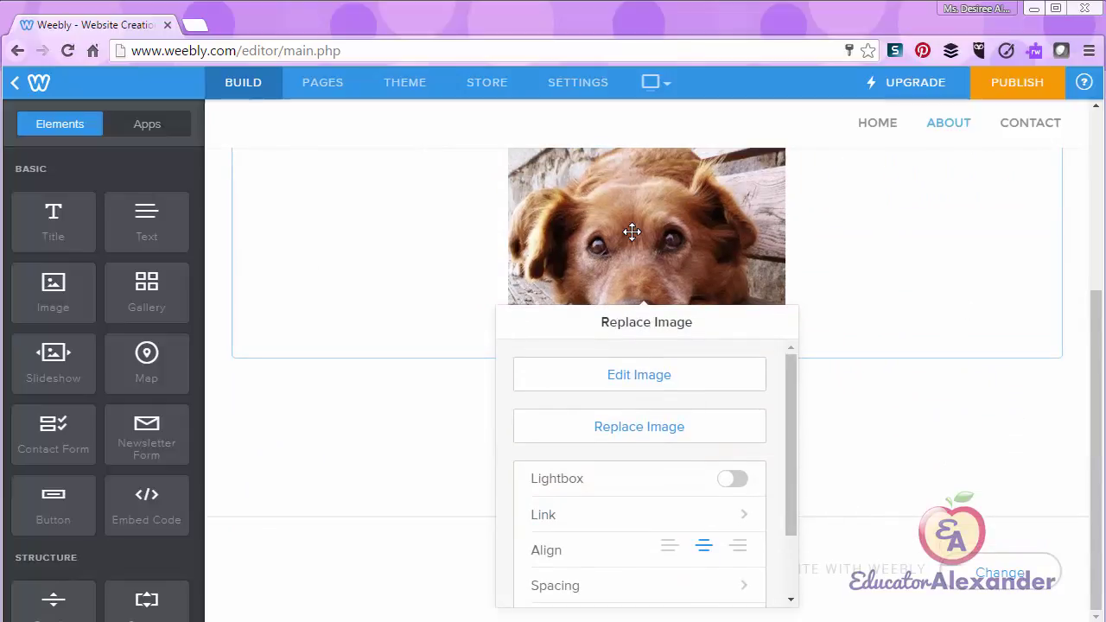
left_click(651, 517)
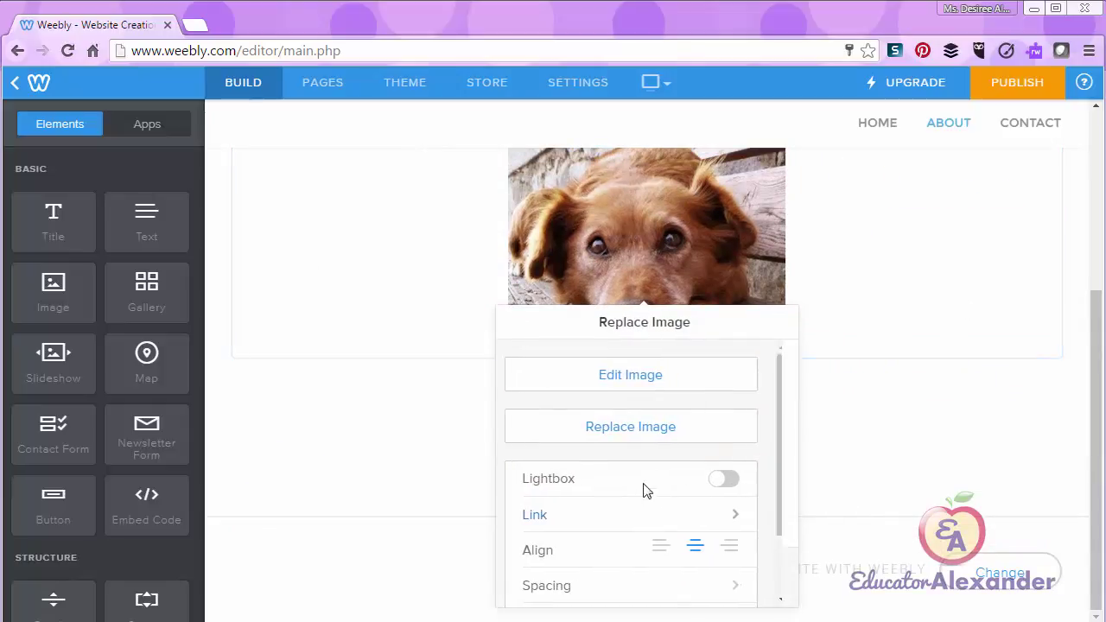
left_click(615, 360)
left_click(626, 424)
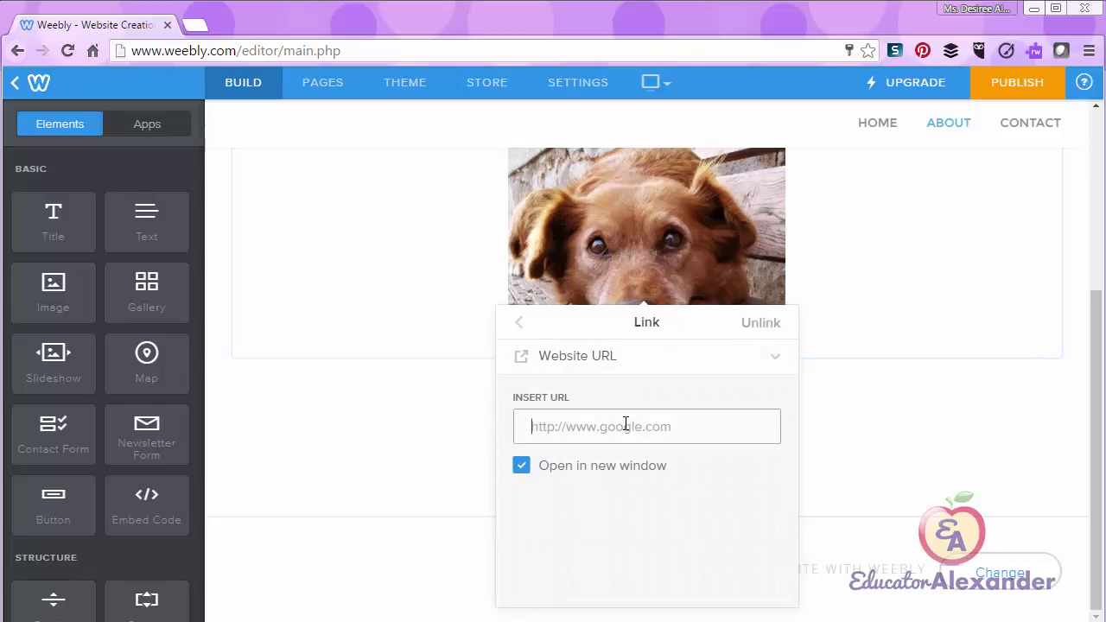
type("www.educatoralexander.com")
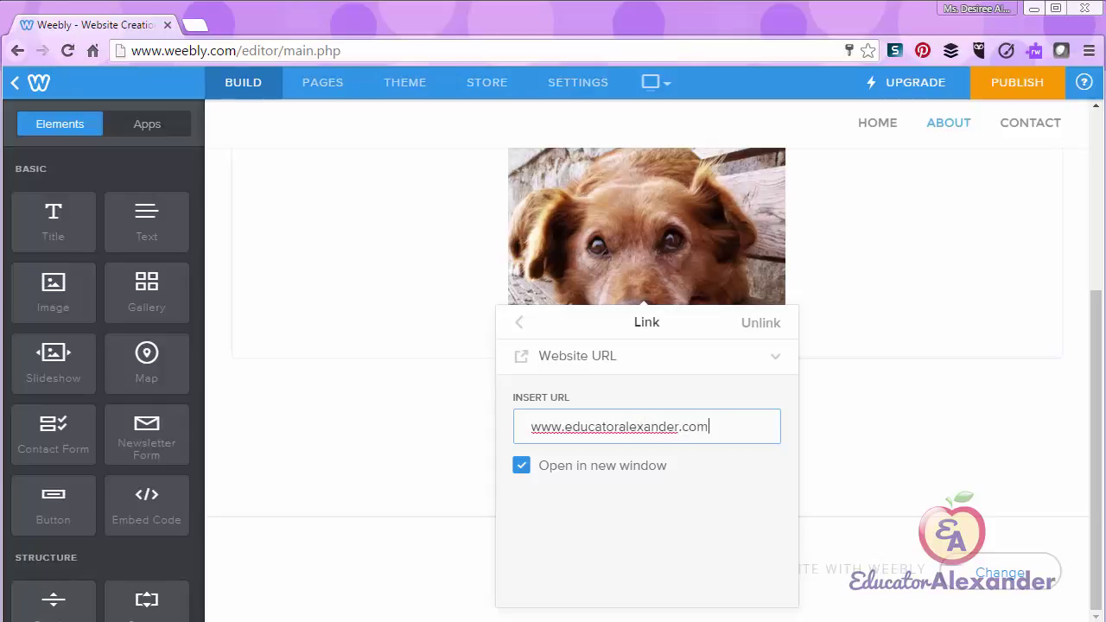
left_click(519, 322)
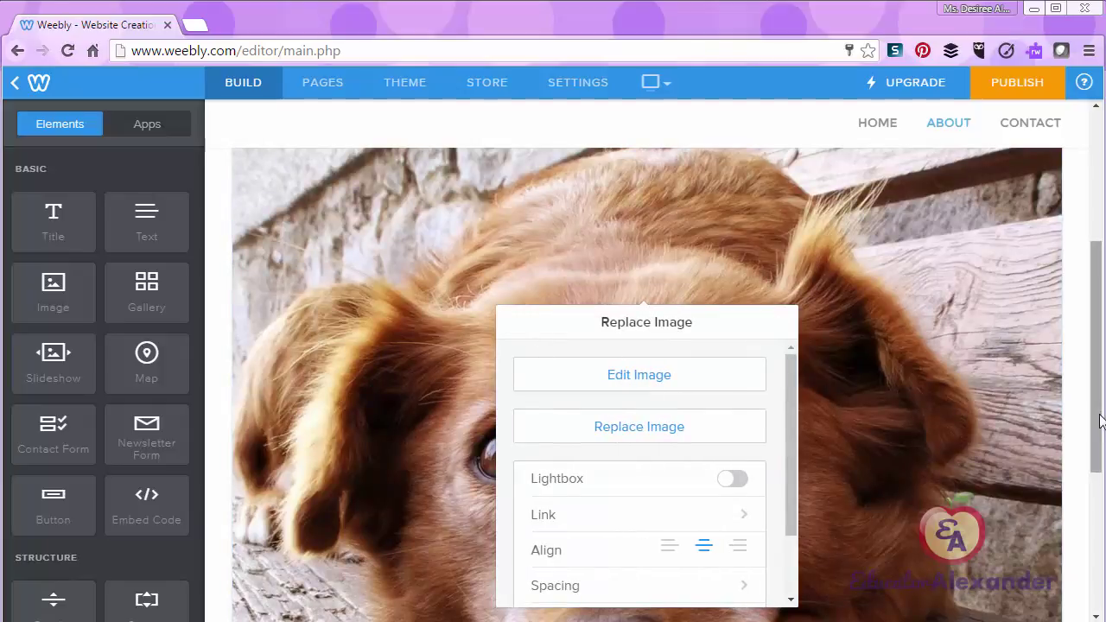
left_click_drag(1101, 421, 1097, 520)
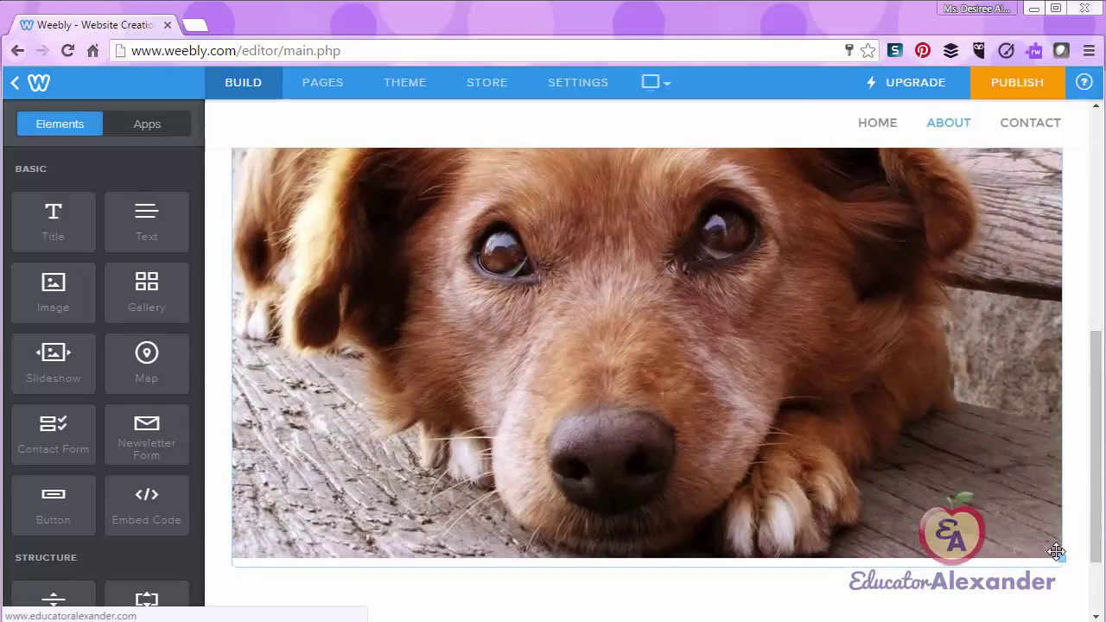
left_click_drag(1060, 557, 783, 174)
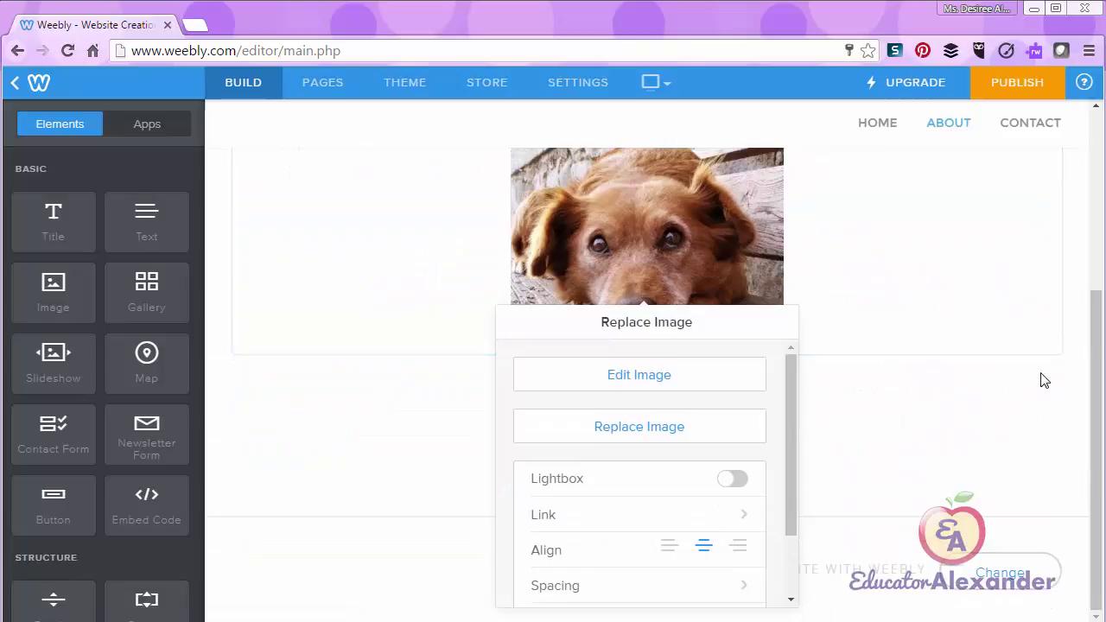
- Add a Title/Text block beneath the dog photo and start editing its text
left_click(1003, 432)
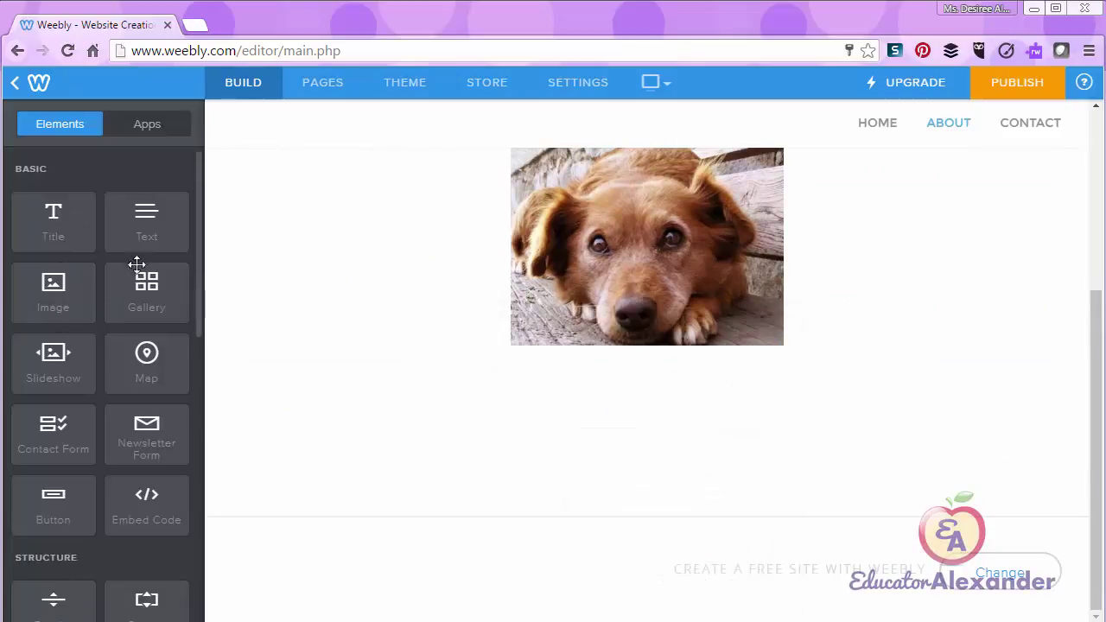
left_click_drag(62, 216, 689, 366)
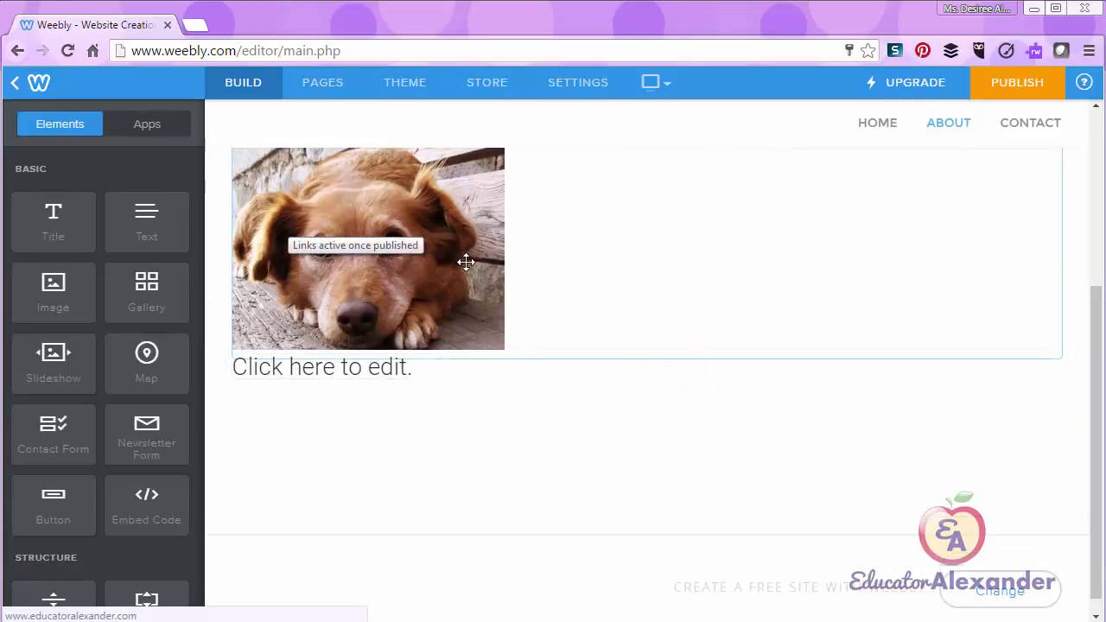
left_click(697, 268)
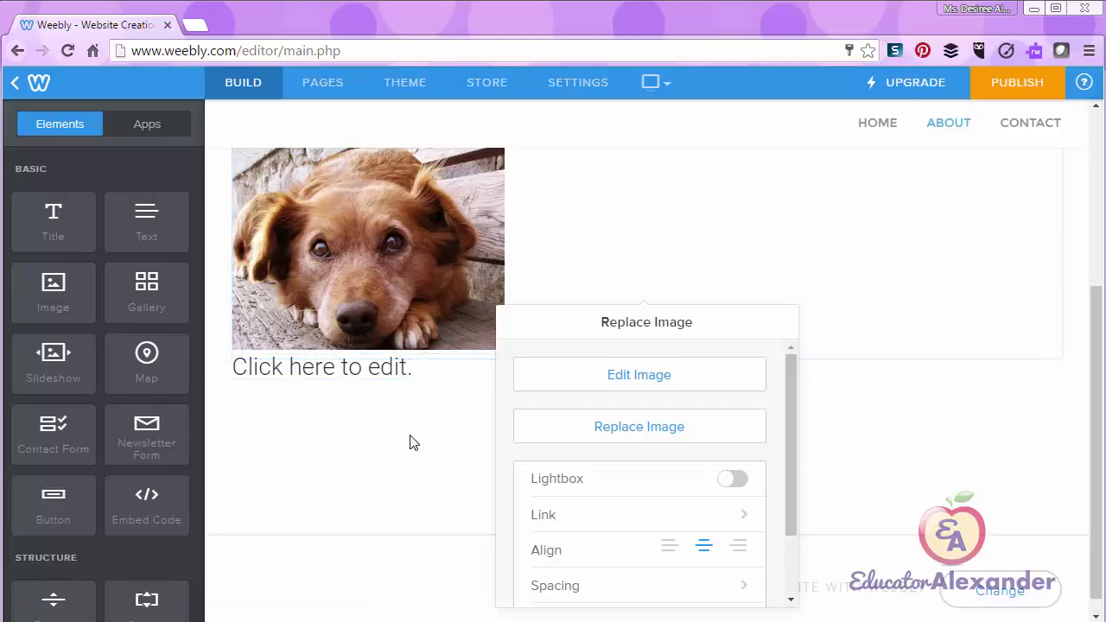
left_click(975, 456)
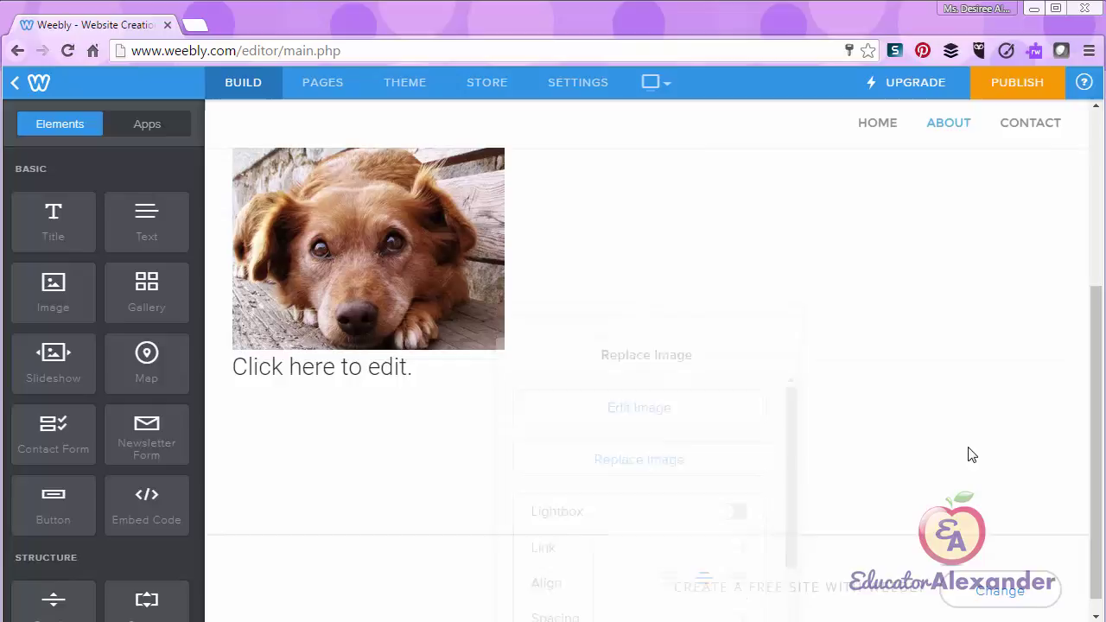
left_click(434, 367)
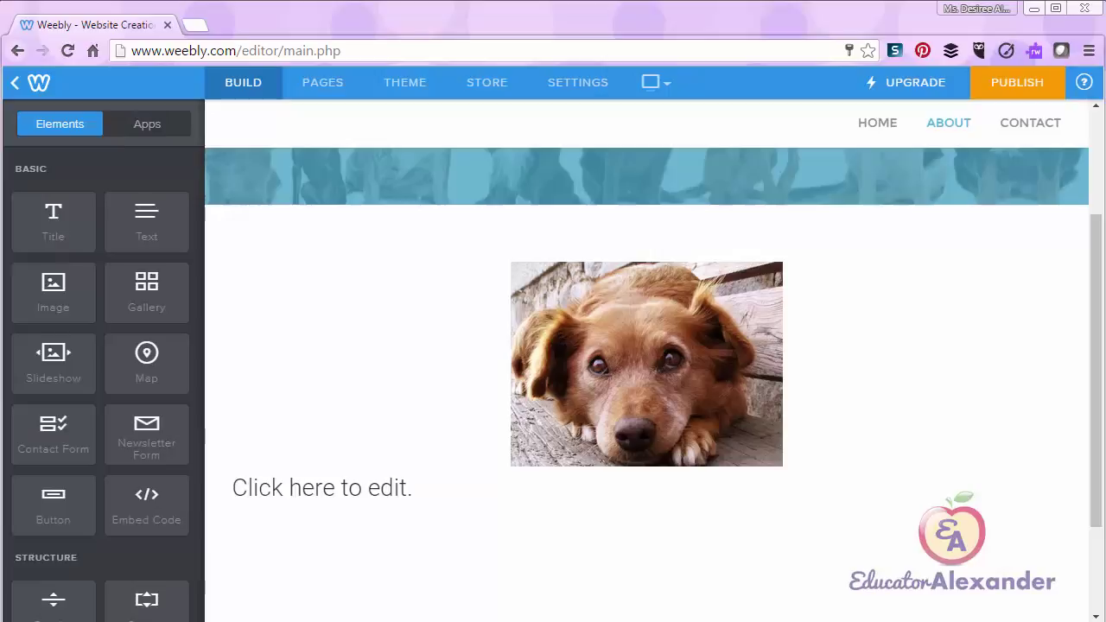
- Select the text block below the photo, then reload the editor
left_click(420, 491)
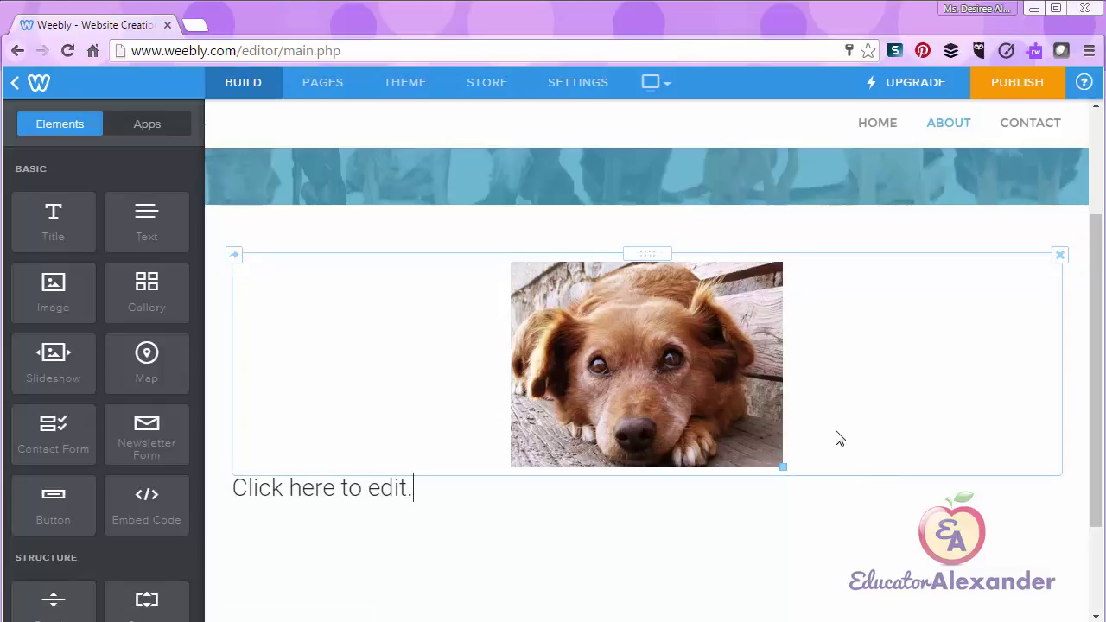
left_click(68, 52)
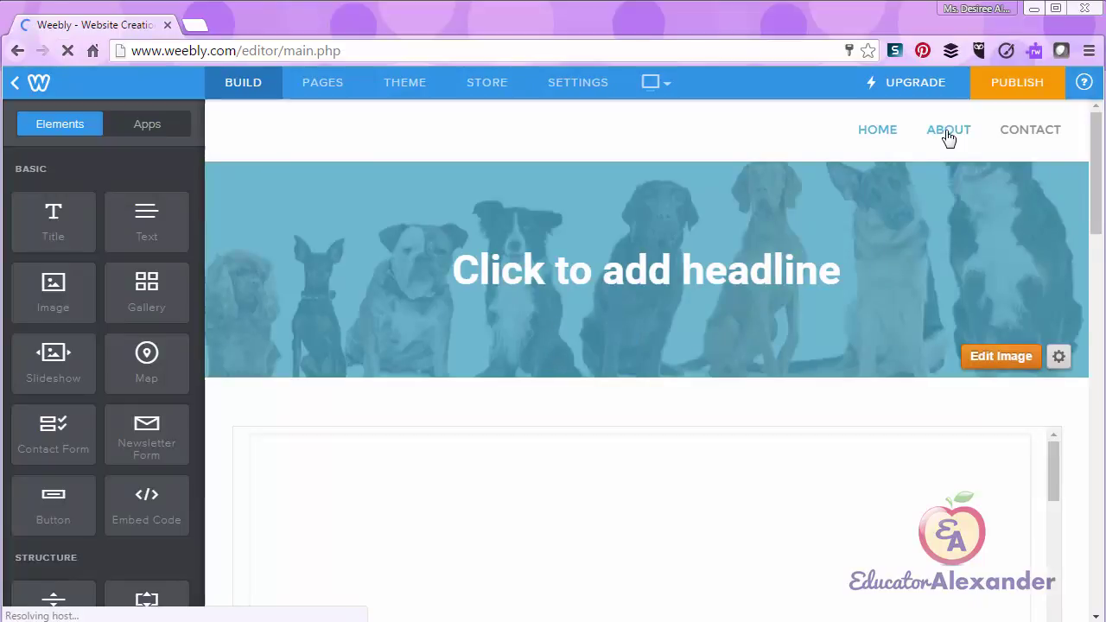
- Reopen the About page and scroll down and back up to check the dog photo
left_click(950, 135)
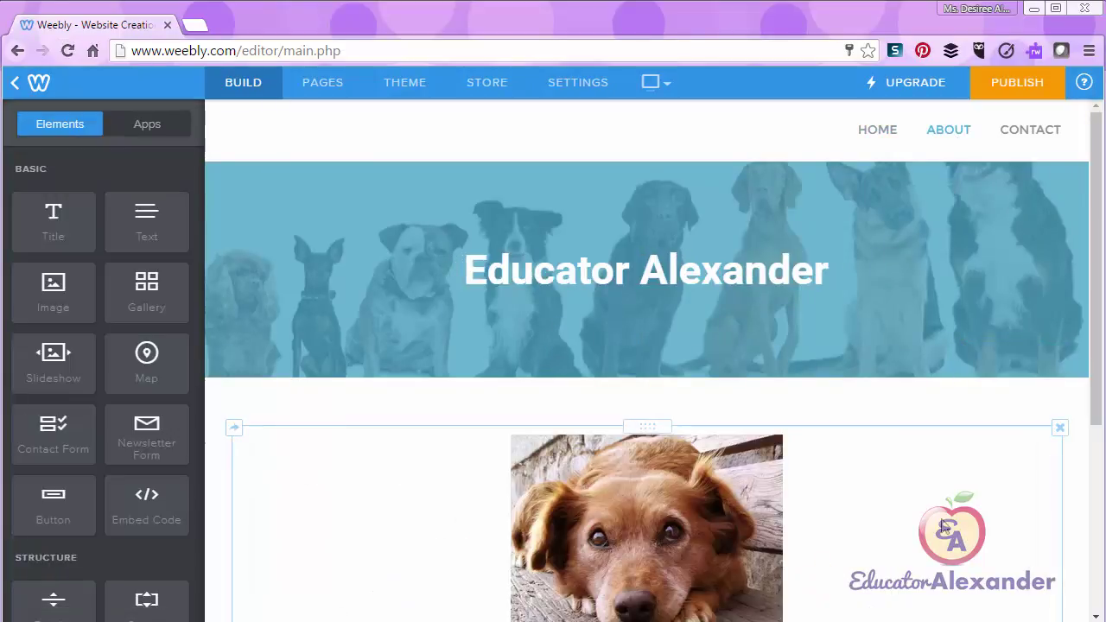
scroll(864, 415, "down", 2)
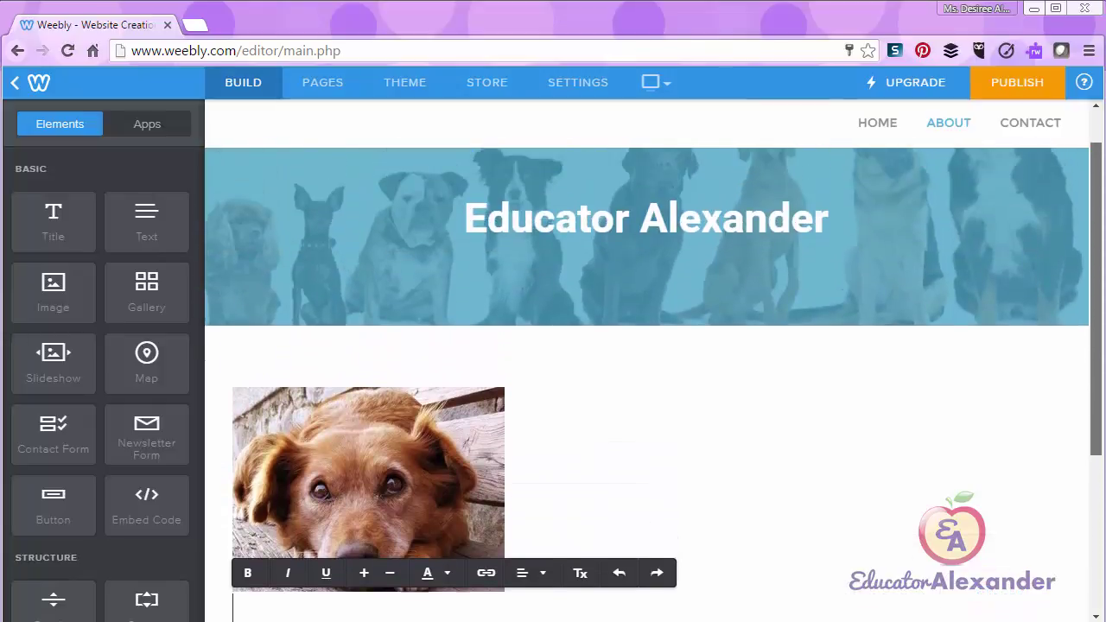
scroll(647, 372, "up", 2)
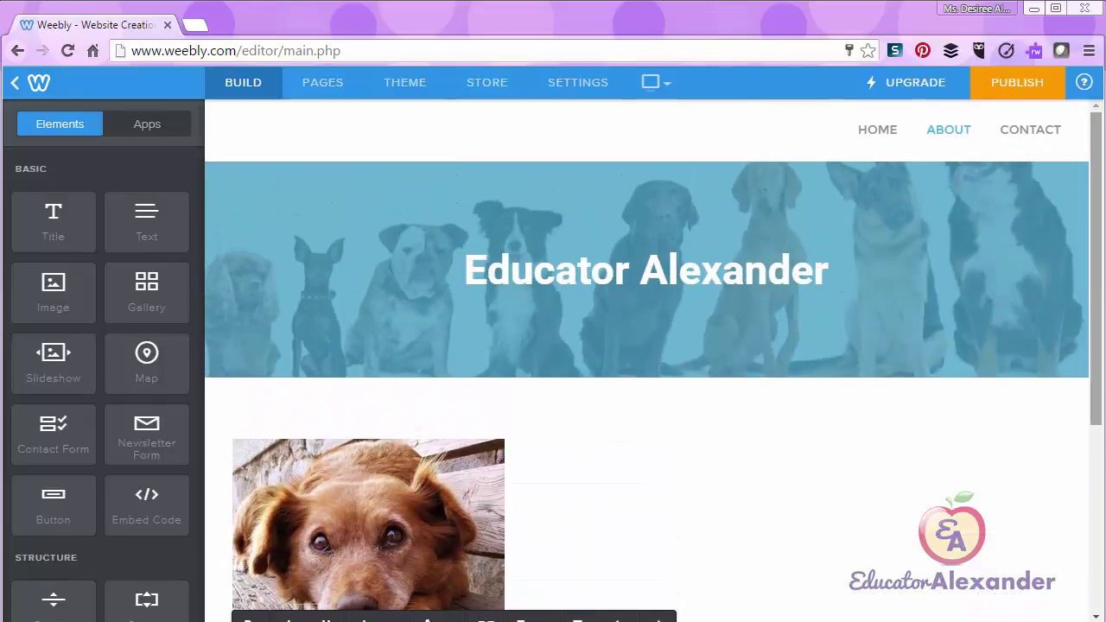